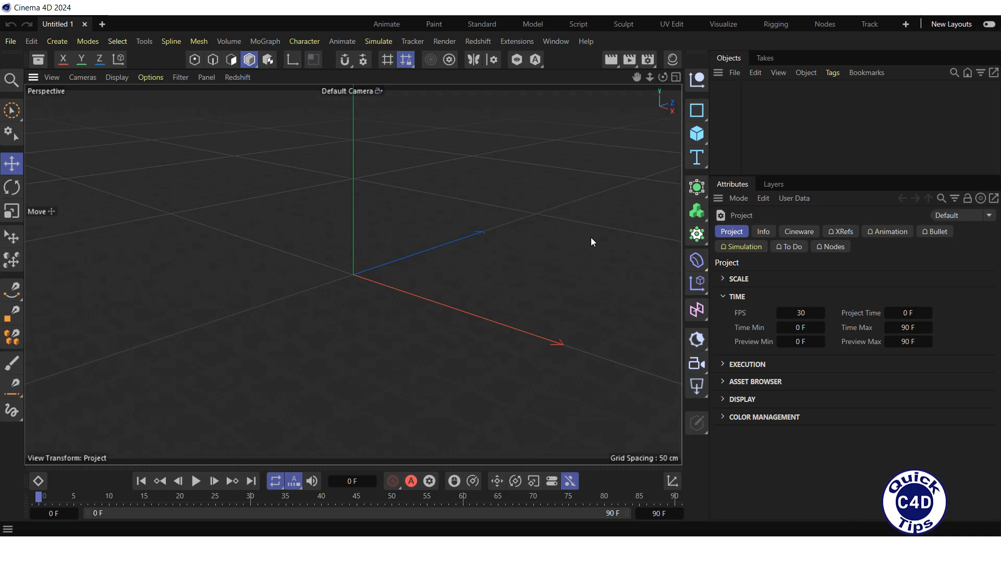
- Add a sphere primitive and a Voronoi Fracture object to the empty scene
click(696, 134)
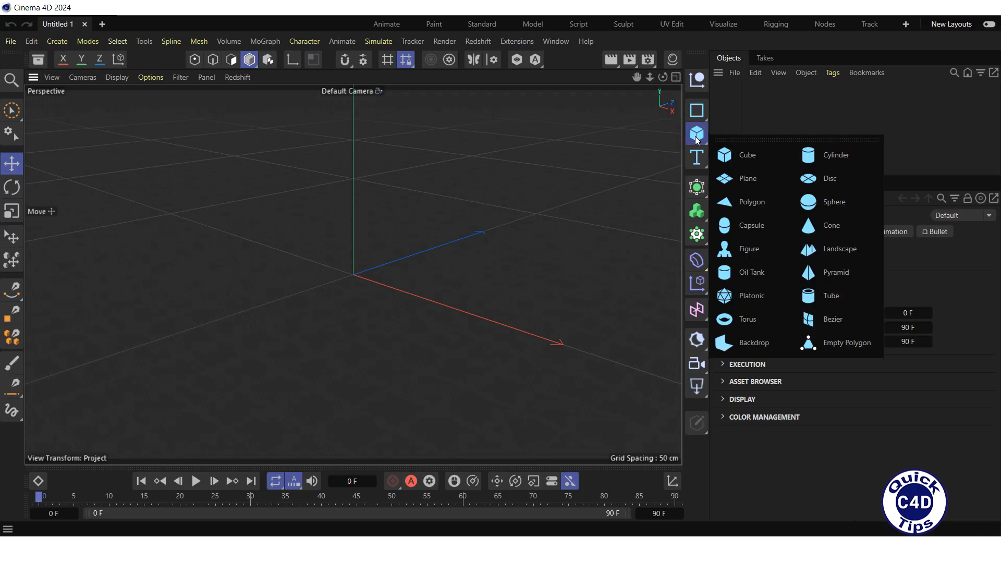
click(834, 203)
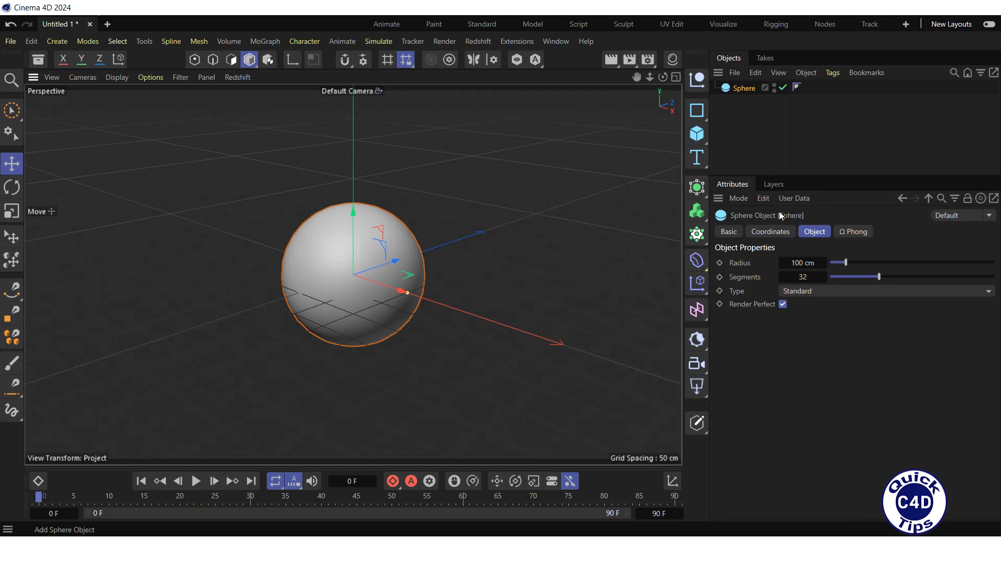
click(697, 235)
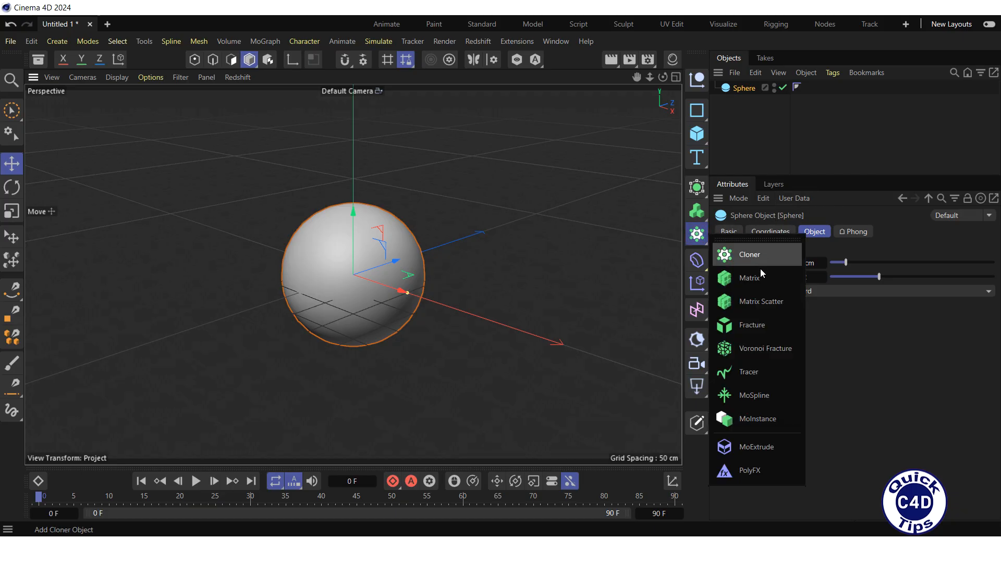
click(756, 348)
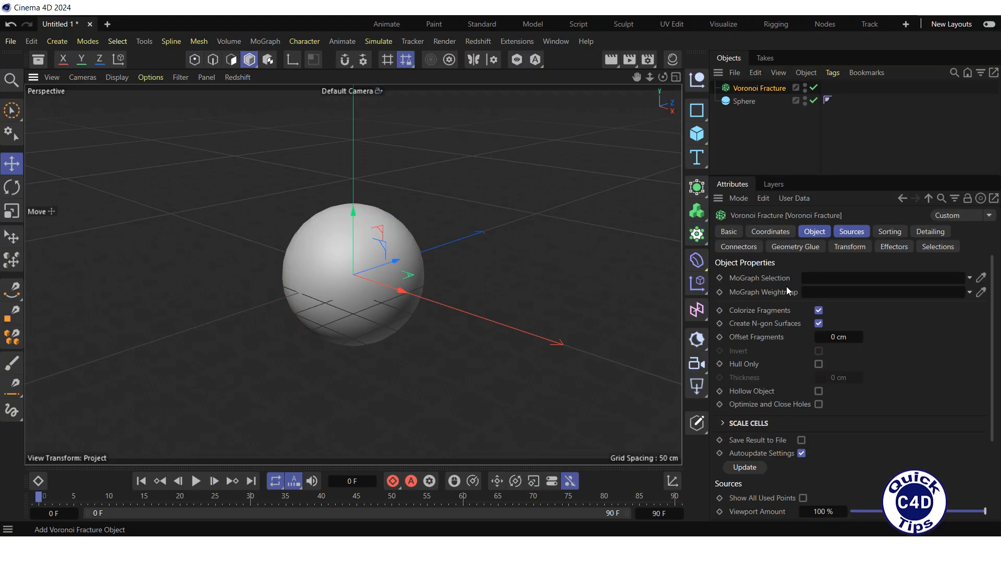
- Turn off Colorize Fragments on the Voronoi Fracture and make the sphere its child
click(811, 232)
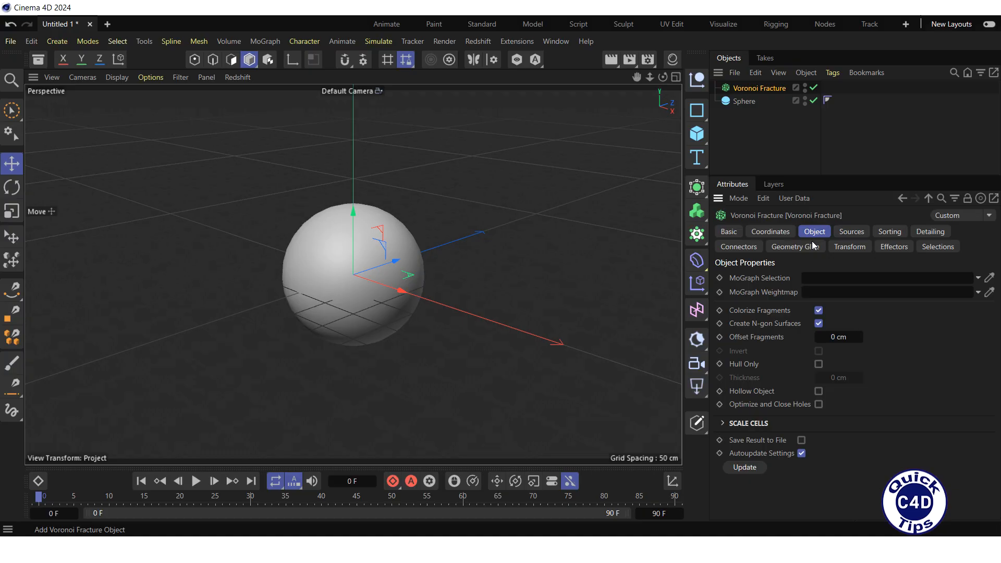
click(818, 311)
drag(746, 103, 745, 89)
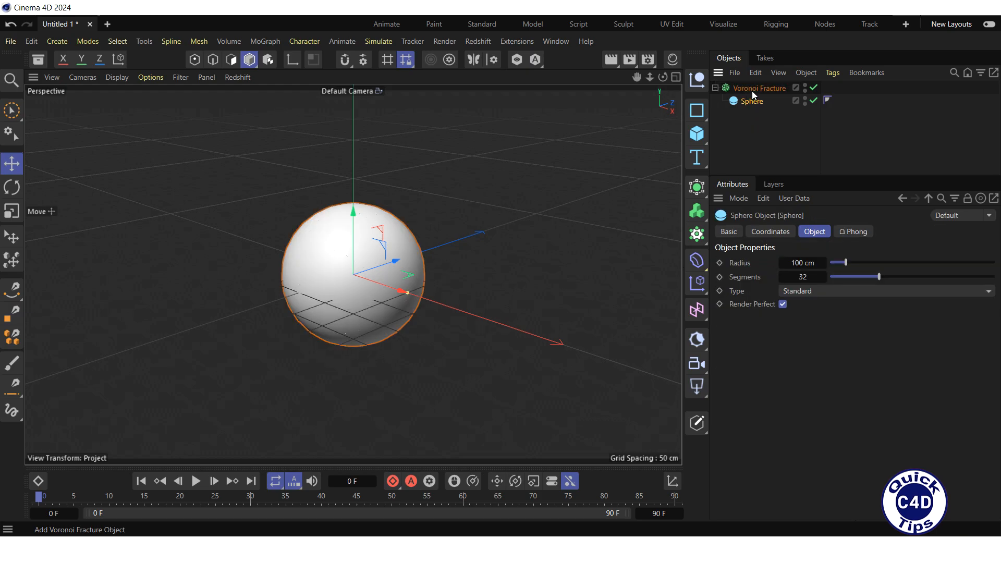
- Add a Rigid Body simulation tag to the Voronoi Fracture object
right_click(751, 89)
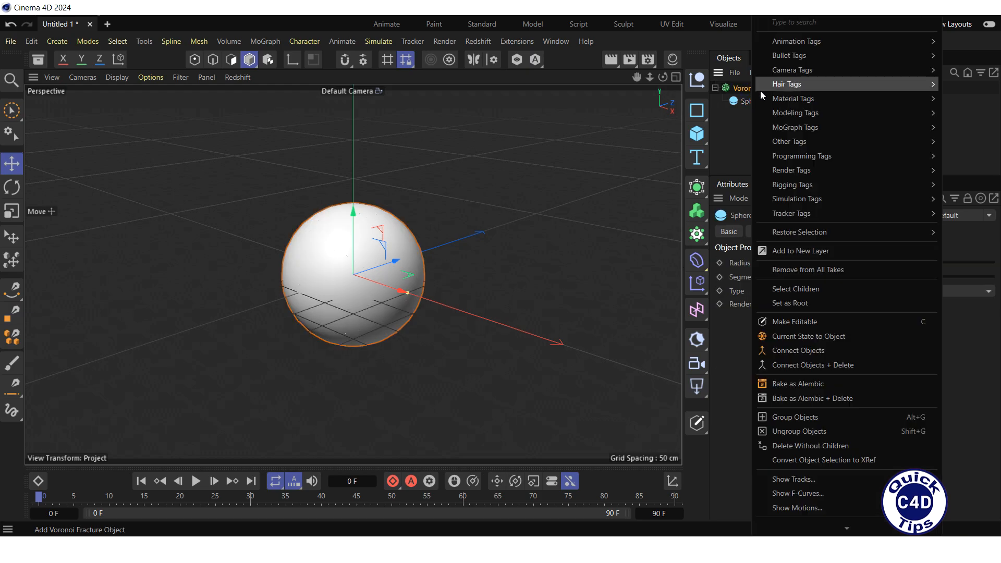
mouse_move(803, 199)
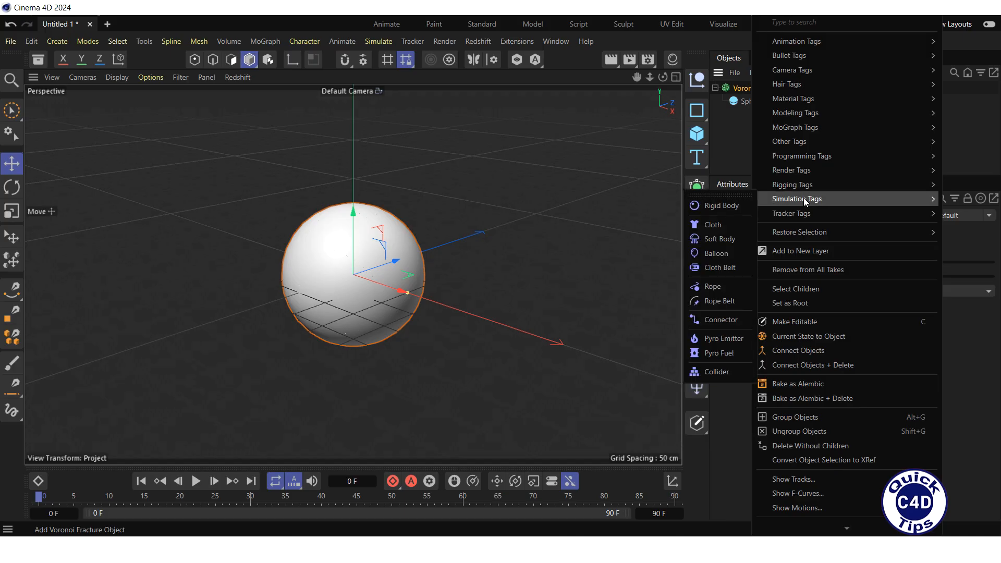
click(725, 206)
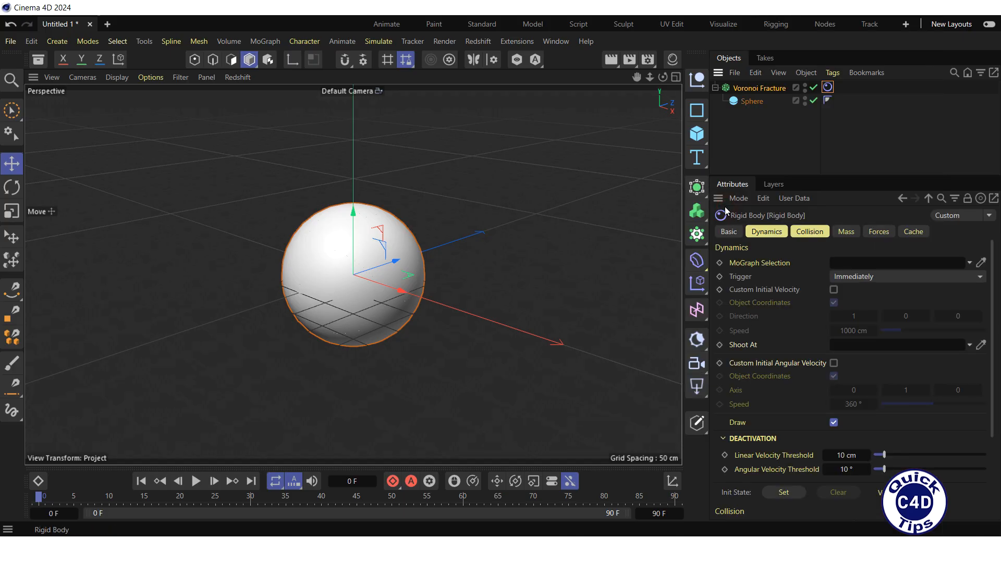
- Enable Custom Initial Velocity on the rigid body with direction 1, 0, 0 and a speed of 10000 cm
click(767, 235)
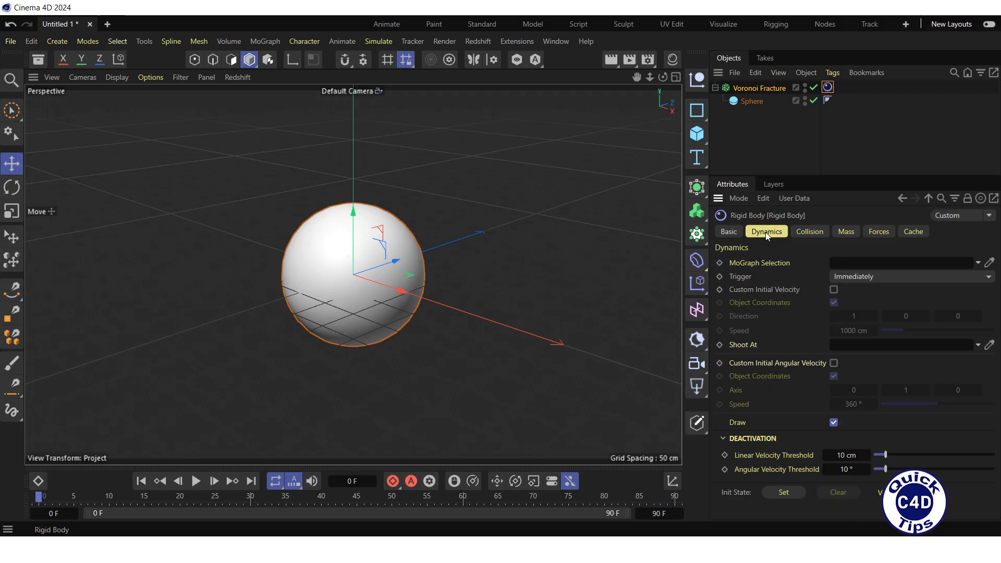
click(834, 290)
click(850, 315)
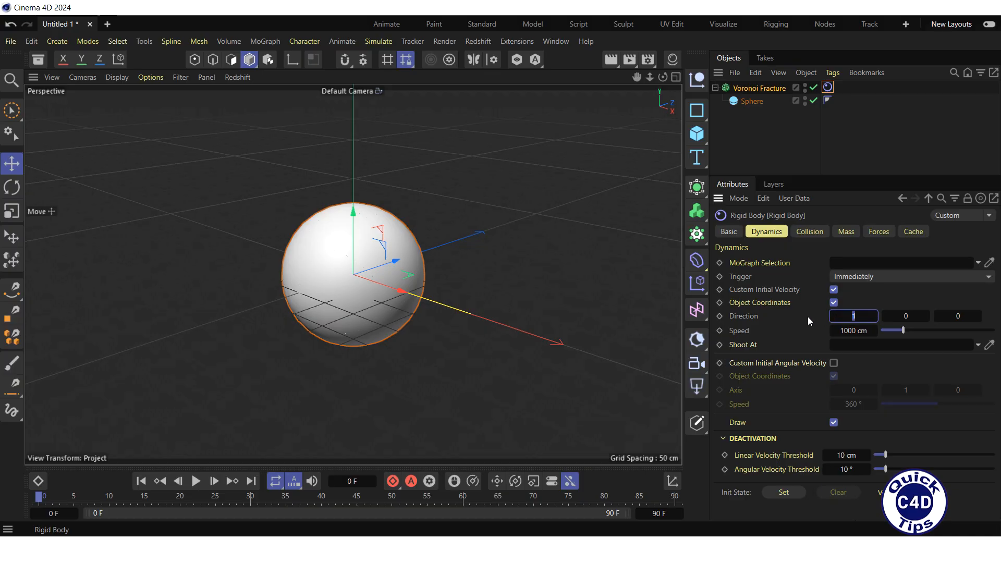
text(1)
click(847, 331)
text(10000)
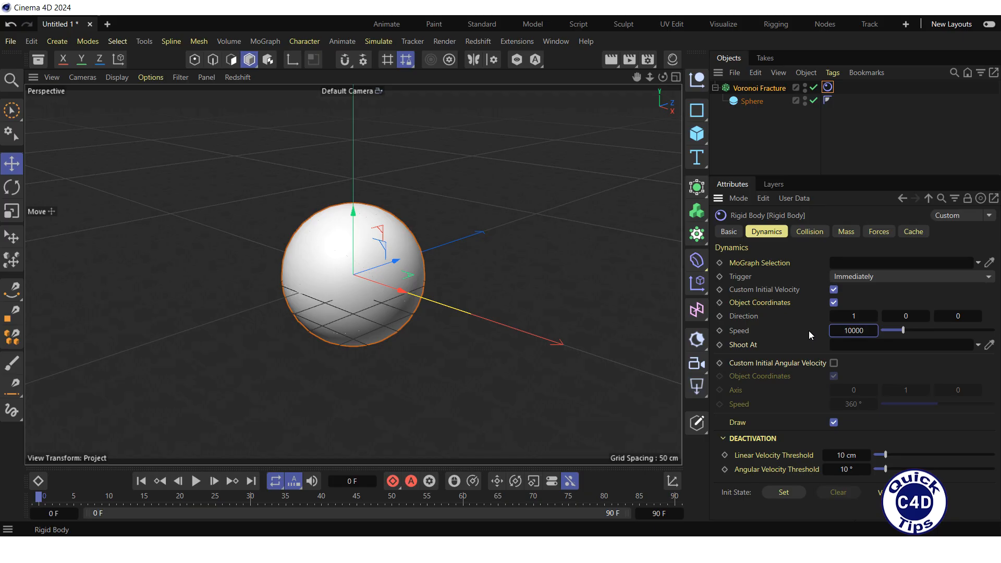
key(Return)
- Move the fractured sphere far back along the negative X axis and place a copy on the opposite side of the origin
drag(655, 147, 653, 240)
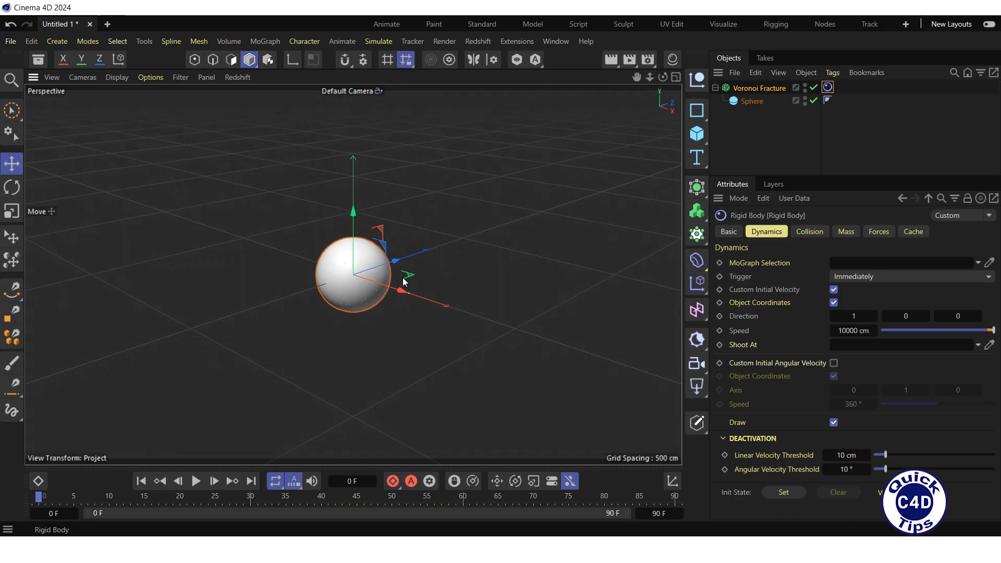
drag(401, 290, 167, 214)
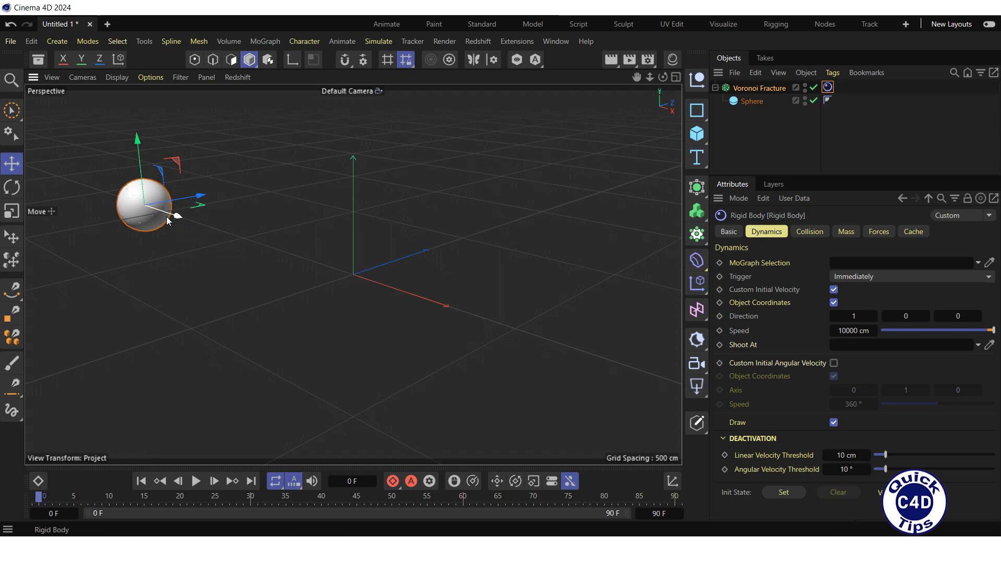
drag(167, 218, 658, 310)
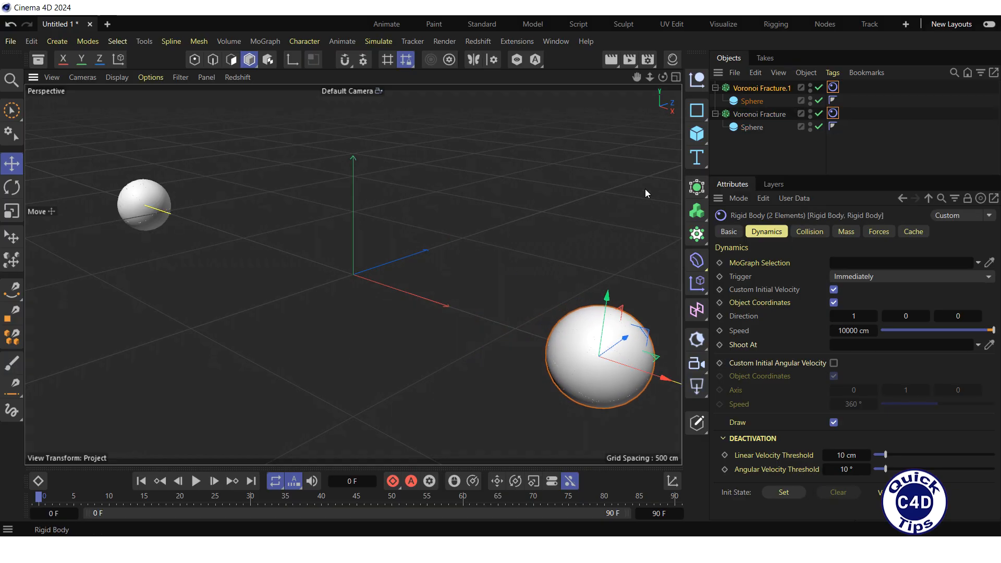
- Set the X direction of the initial velocity to -1 on the copied fracture's Rigid Body tag only
click(832, 88)
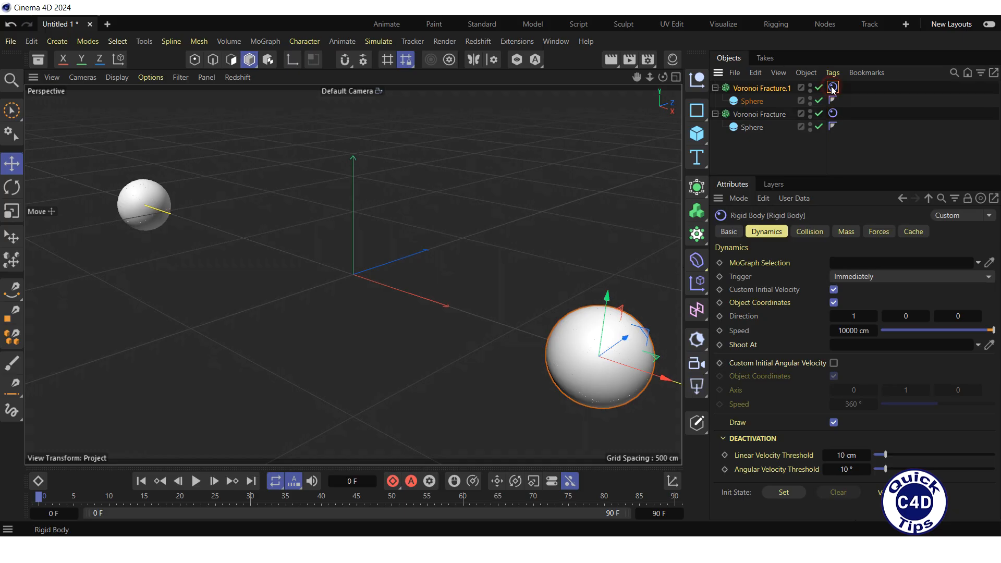
click(762, 231)
double_click(854, 316)
text(-1)
key(Return)
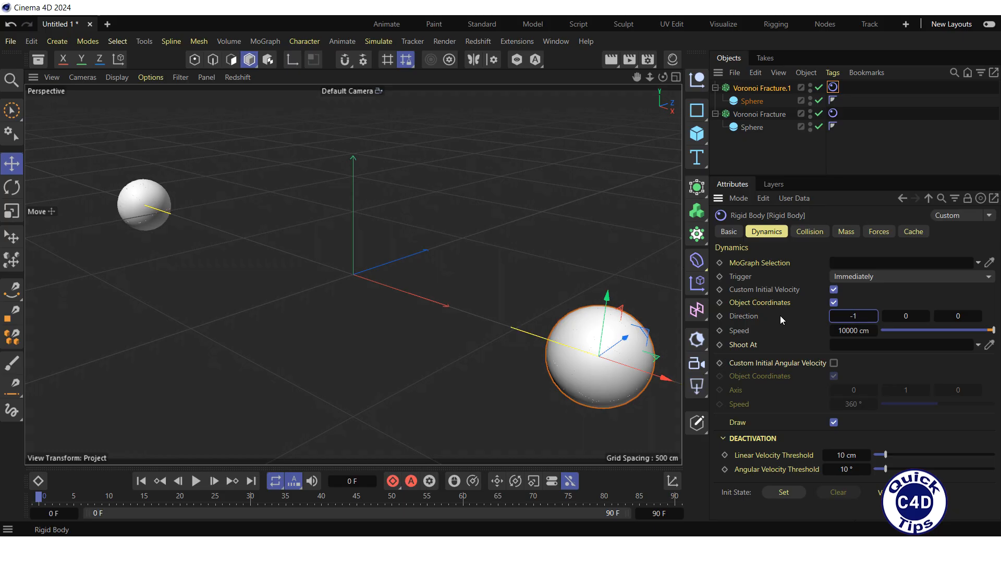
- Create a new material with a pure blue base color and assign it to the original Voronoi Fracture
click(673, 59)
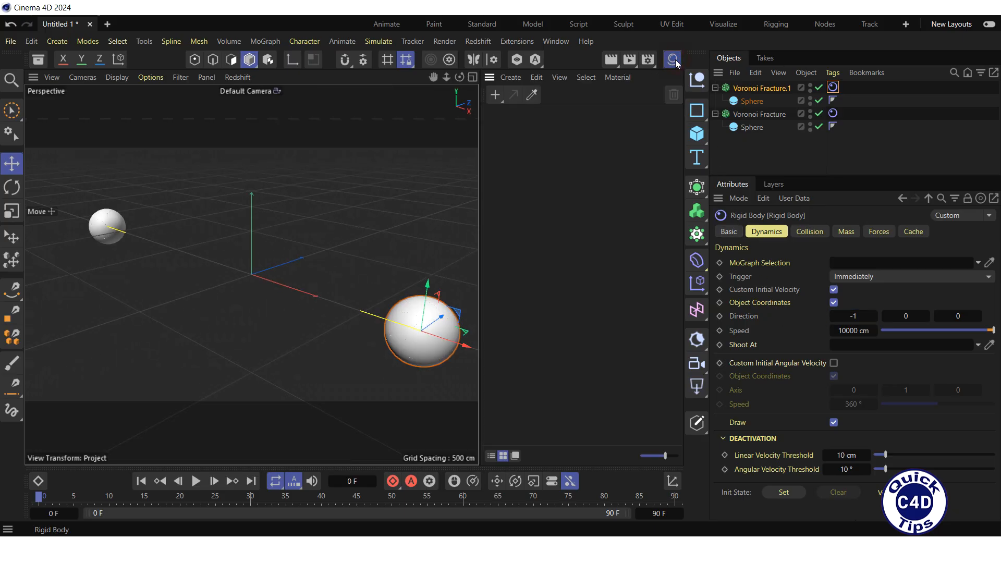
click(495, 95)
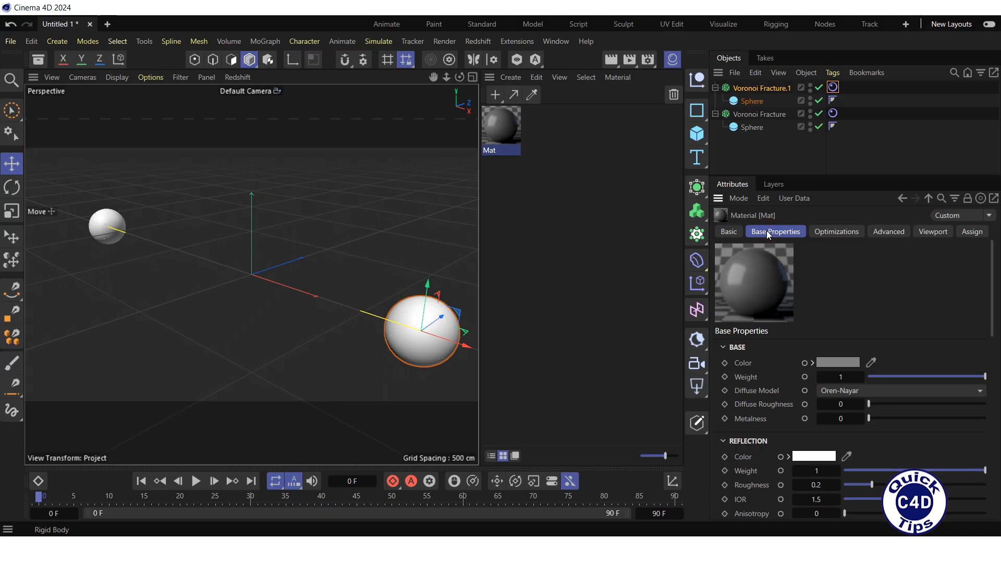
click(836, 360)
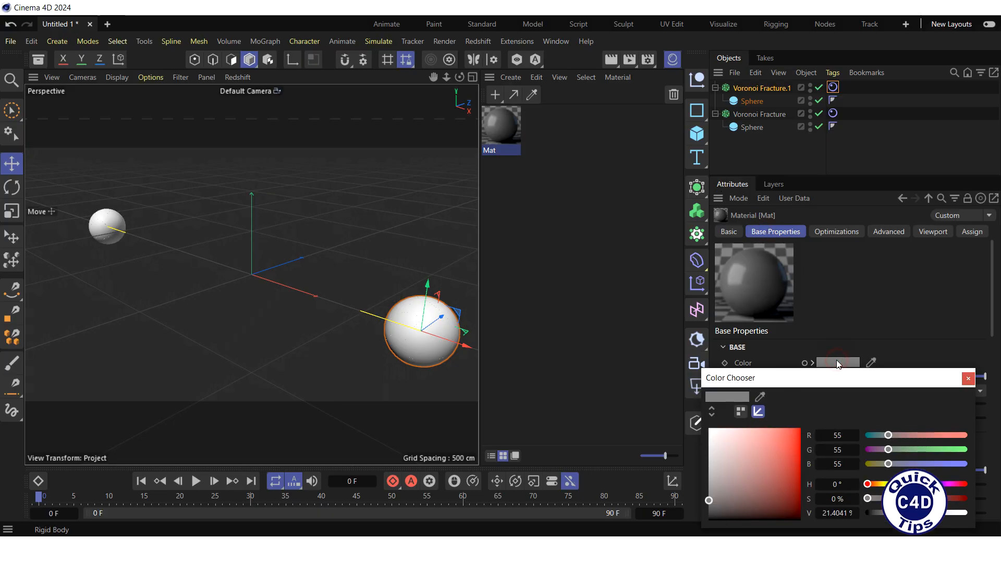
drag(887, 435, 965, 463)
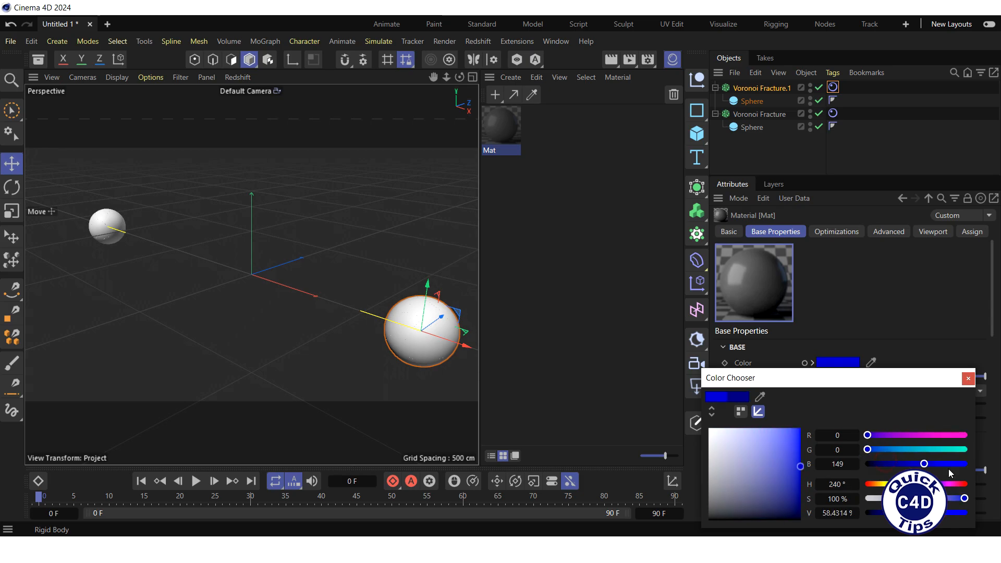
click(967, 378)
drag(502, 129, 742, 115)
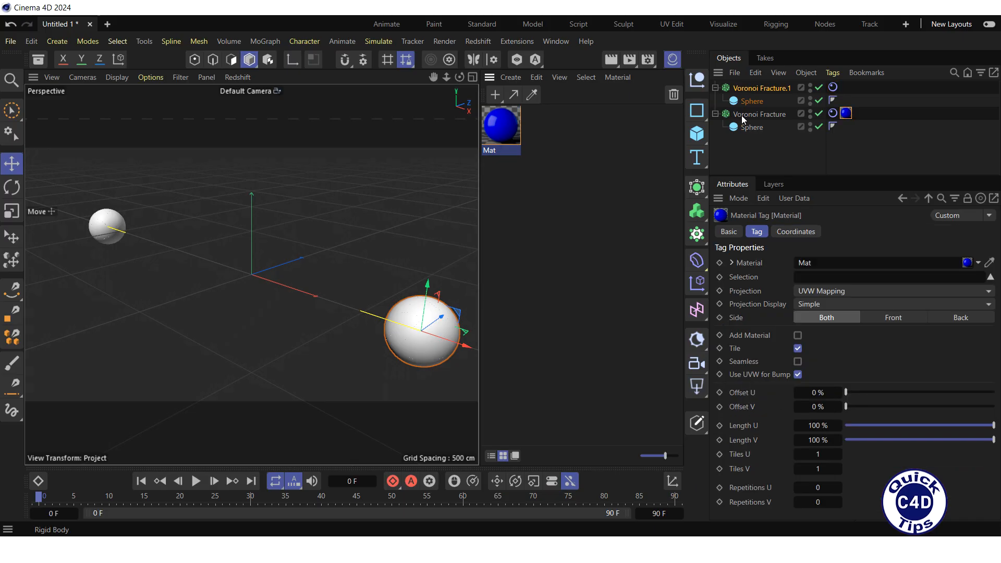
- Create a second material with base color RGB 255, 0, 0, assign it to Voronoi Fracture.1, and hide the material manager
click(495, 95)
click(829, 362)
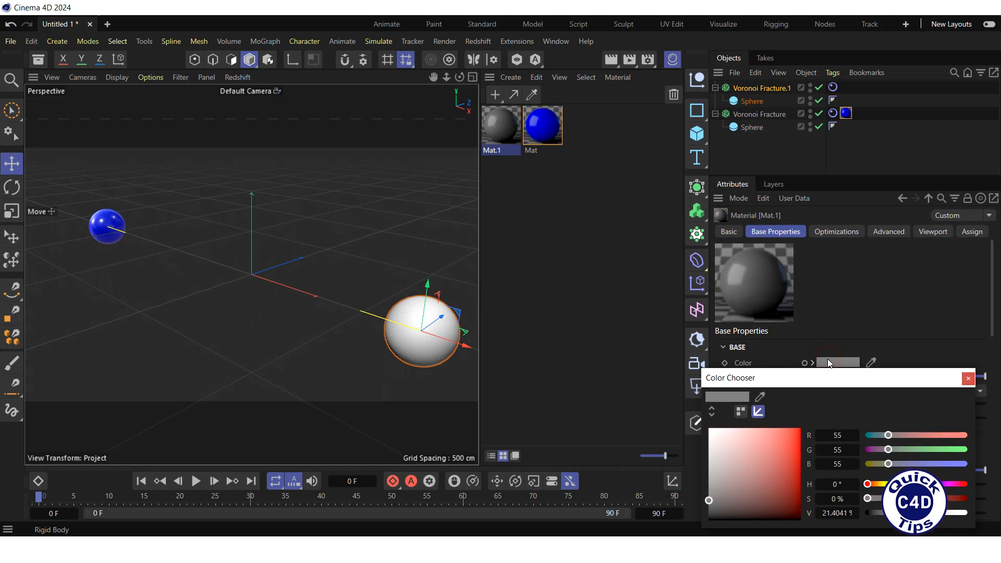
drag(887, 436, 964, 434)
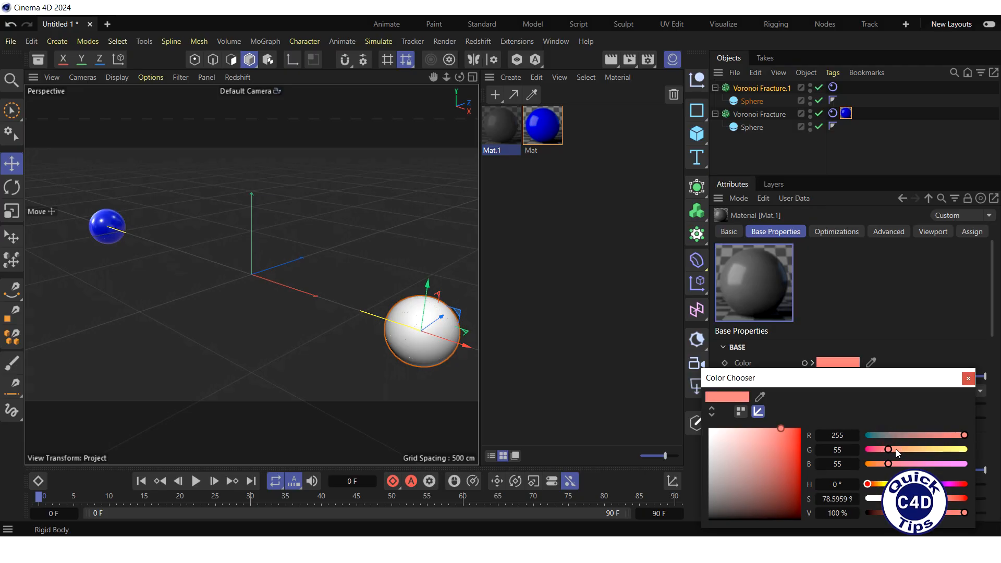
drag(888, 449, 867, 464)
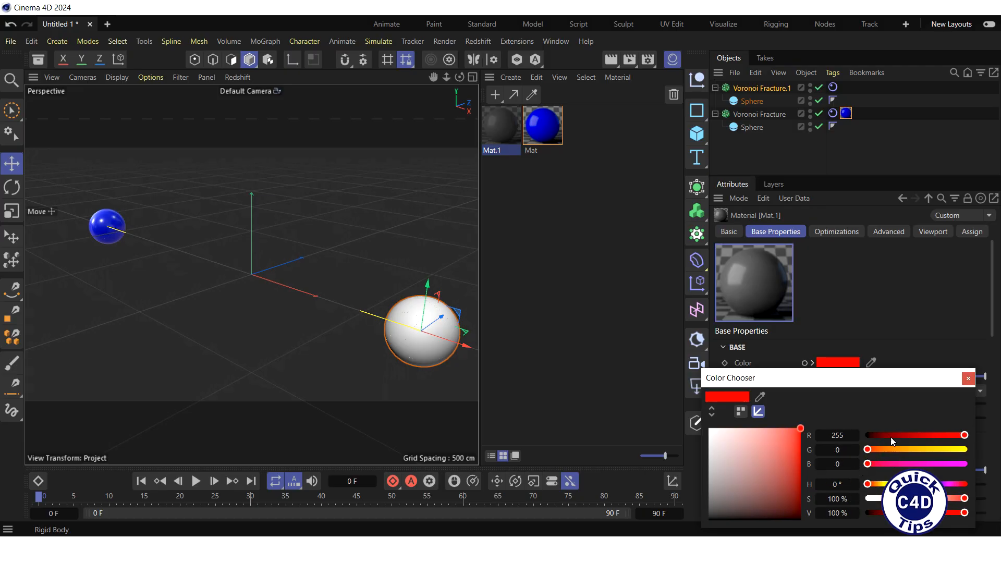
click(968, 378)
drag(504, 130, 744, 86)
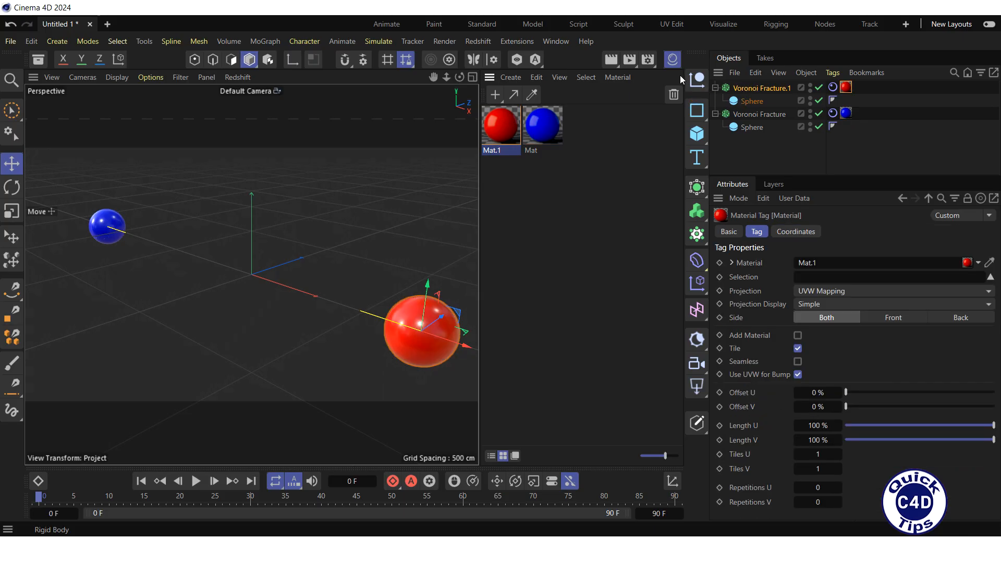
click(673, 60)
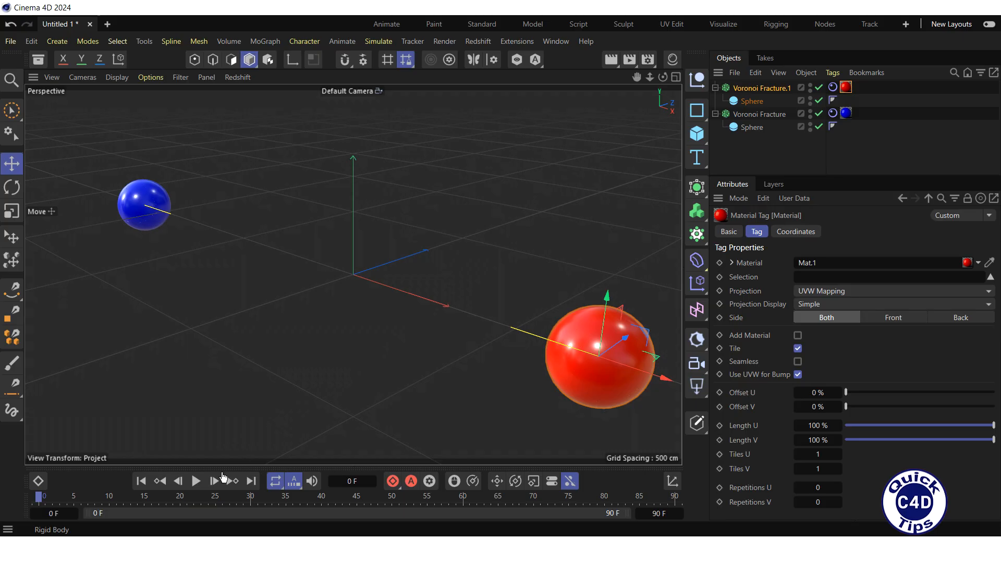
- Play the collision simulation, stop it, and return to the first frame
click(196, 486)
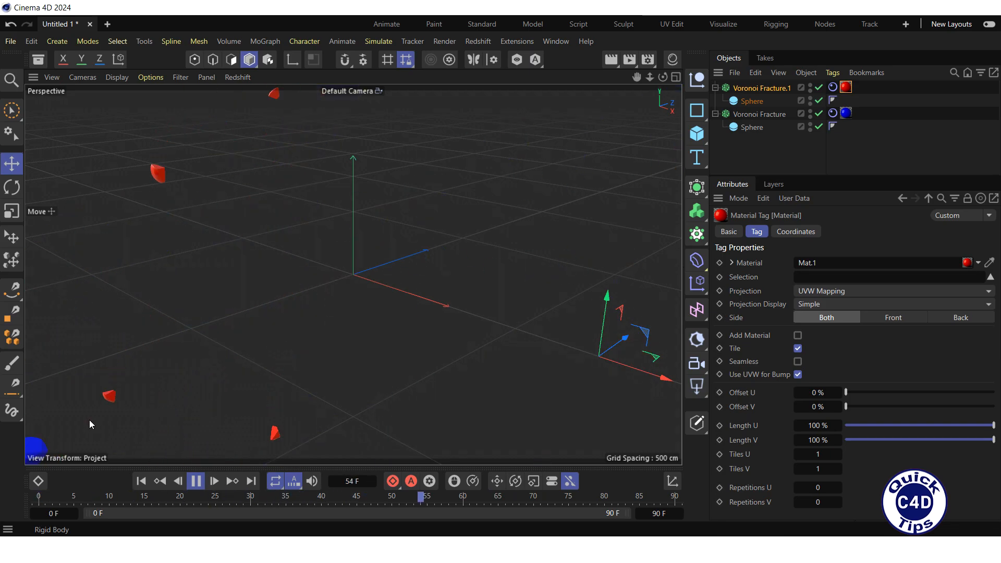
click(196, 482)
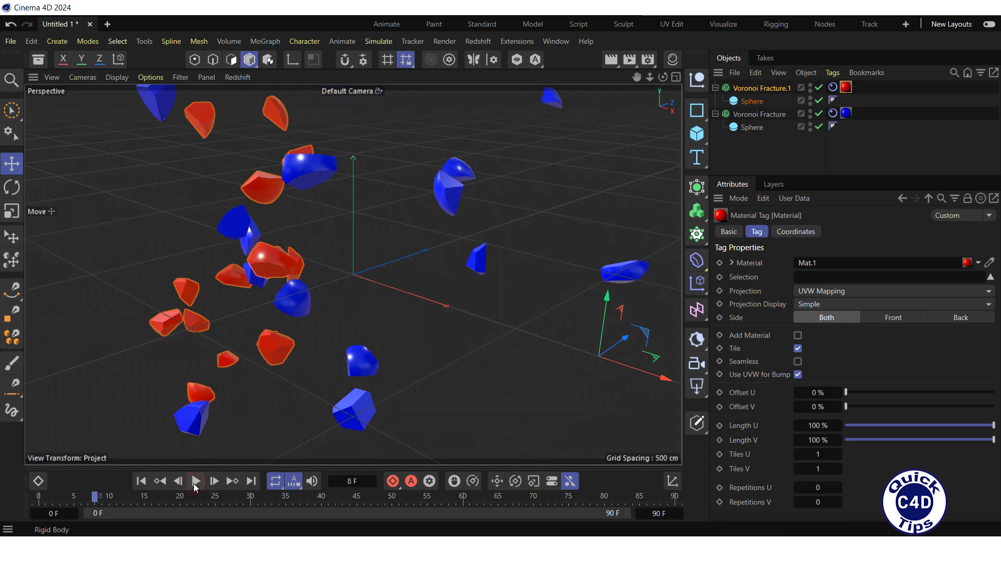
click(141, 481)
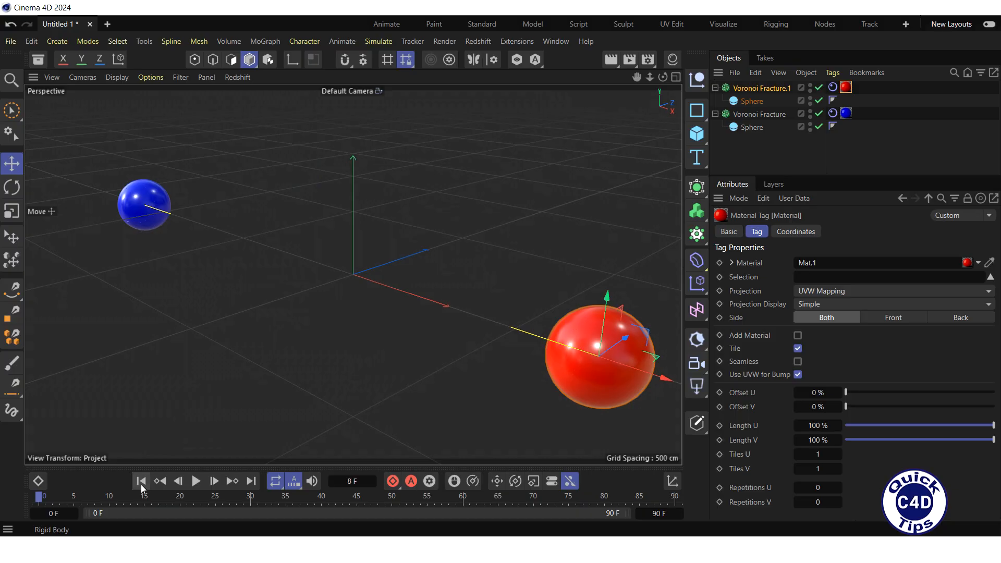
- Open the Scene settings of the project's simulation properties
click(31, 42)
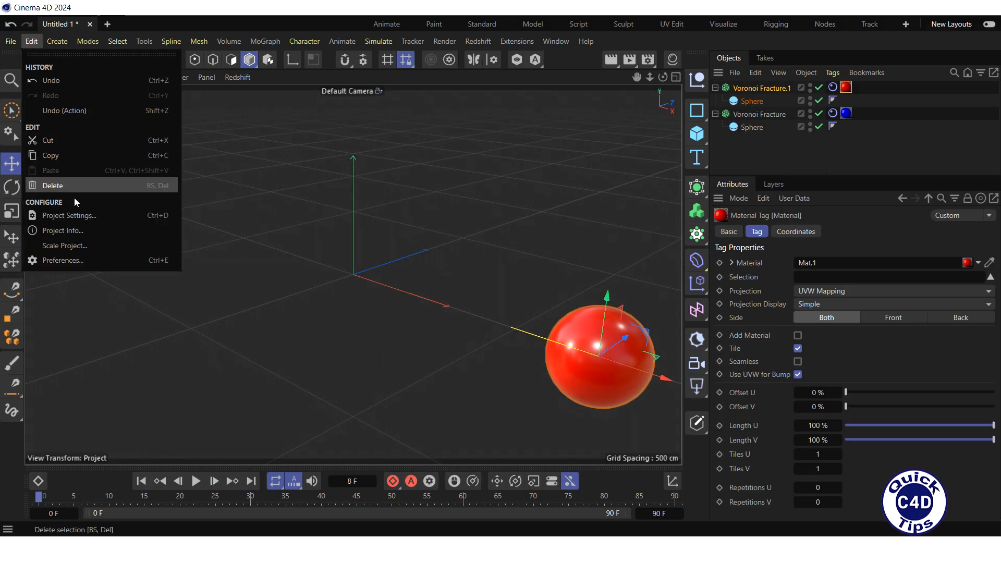
click(73, 215)
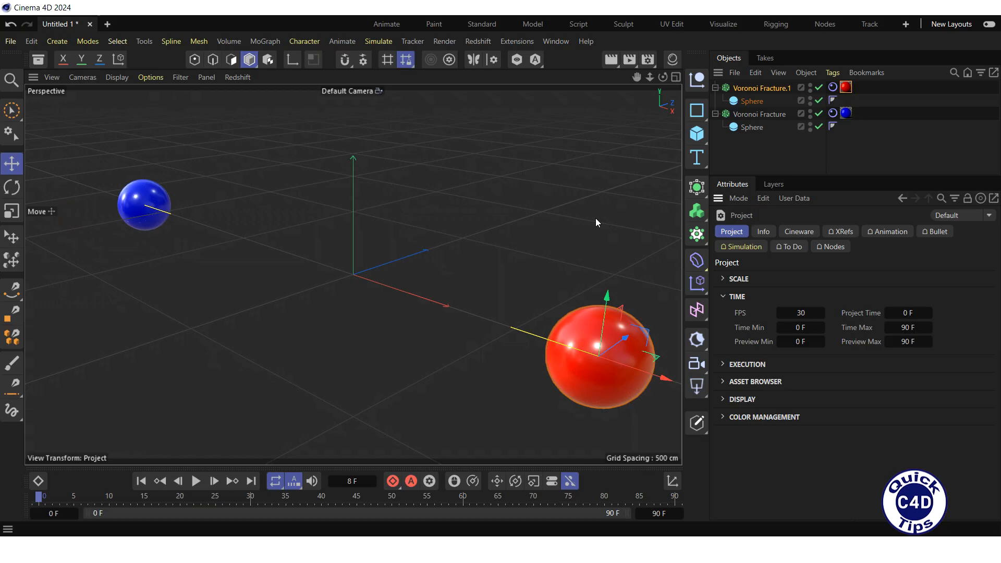
click(743, 247)
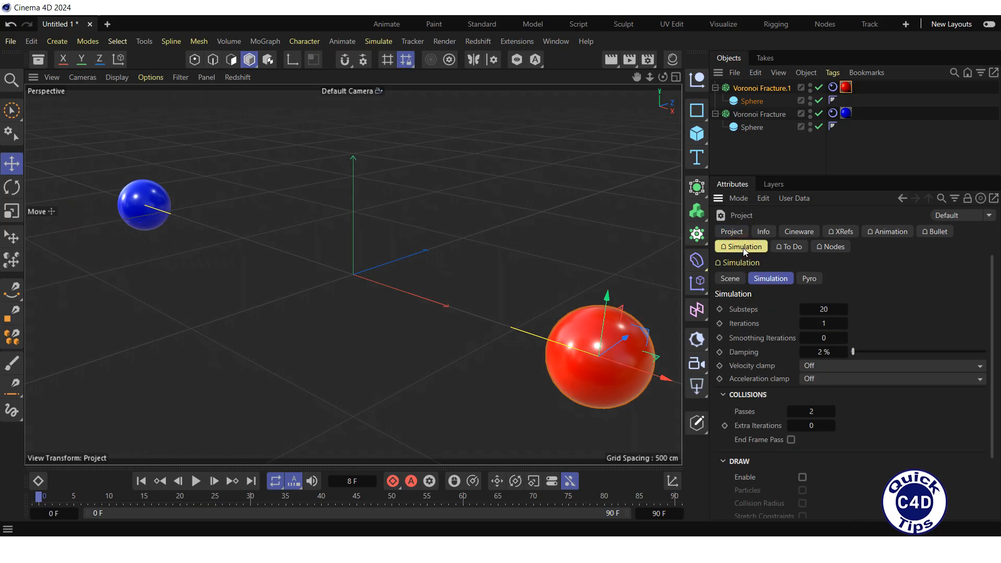
click(728, 279)
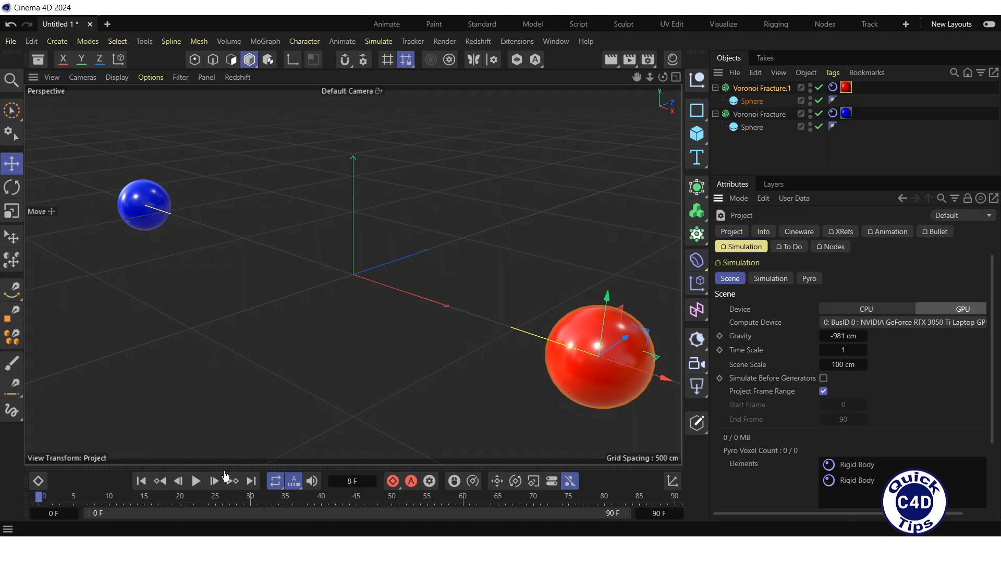
- Advance the simulation to frame 2 and keyframe the scene's Time Scale at 1
click(213, 483)
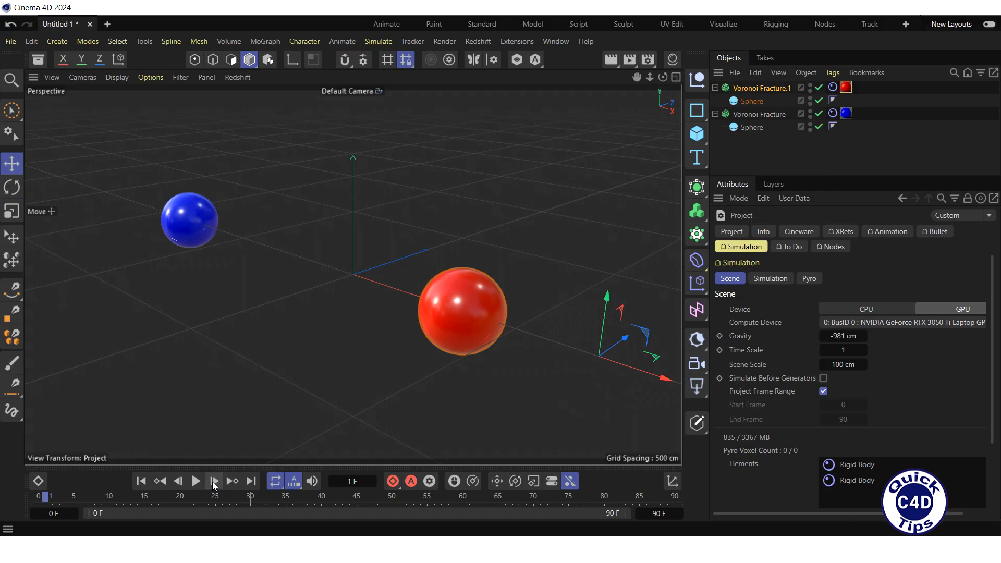
click(213, 483)
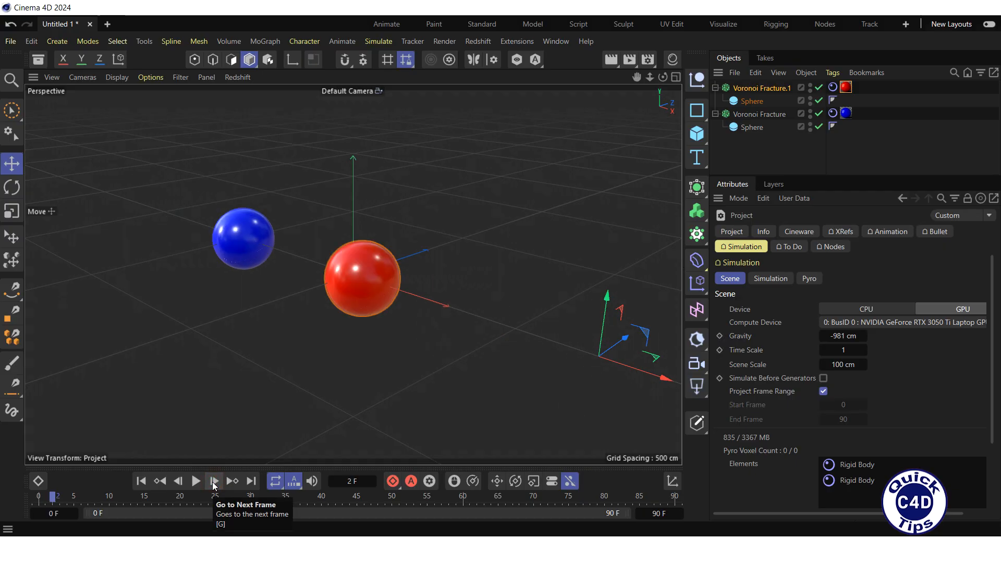
click(719, 350)
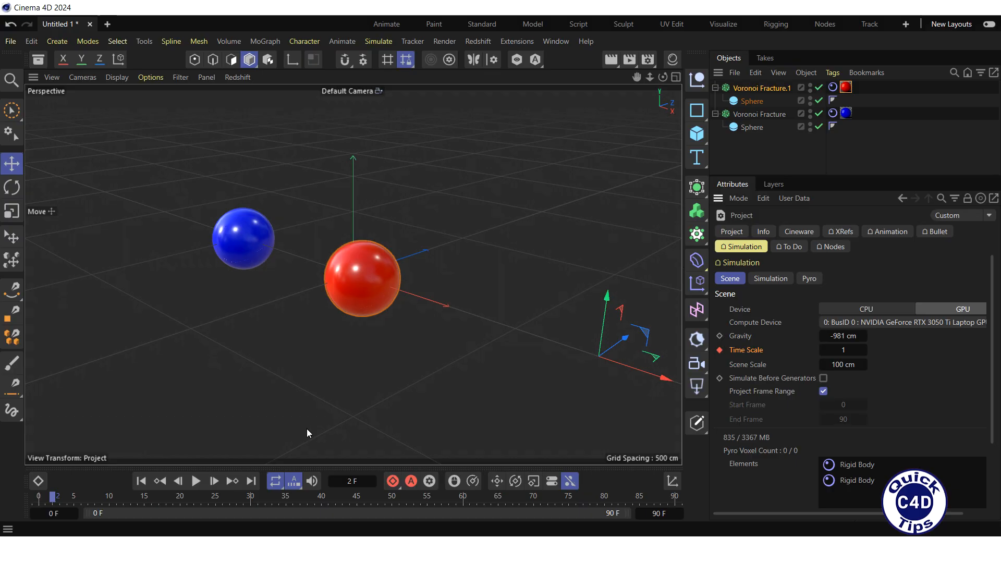
- Advance one frame to frame 3, set the scene's Time Scale to 0.1, and keyframe it
click(215, 482)
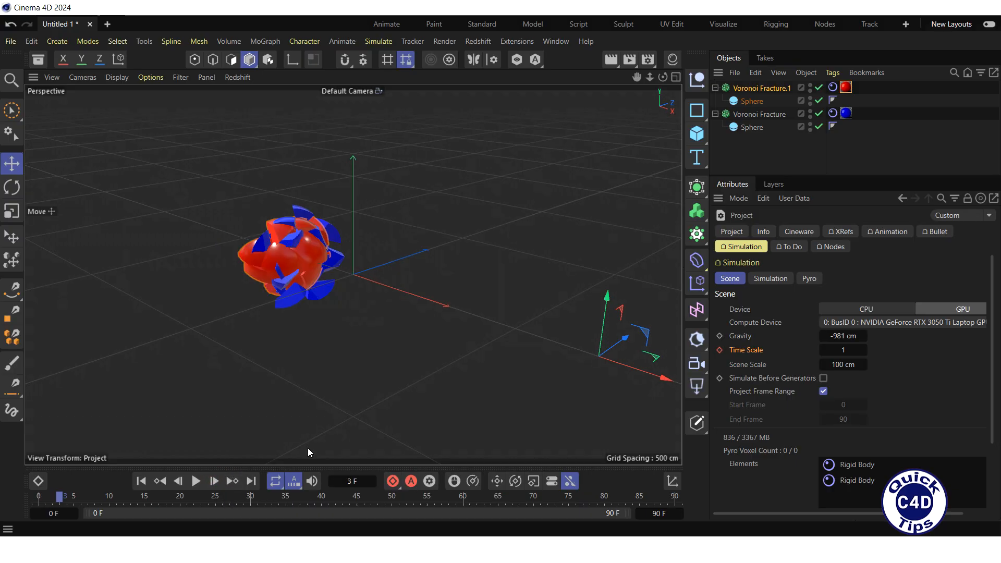
click(839, 350)
text(0)
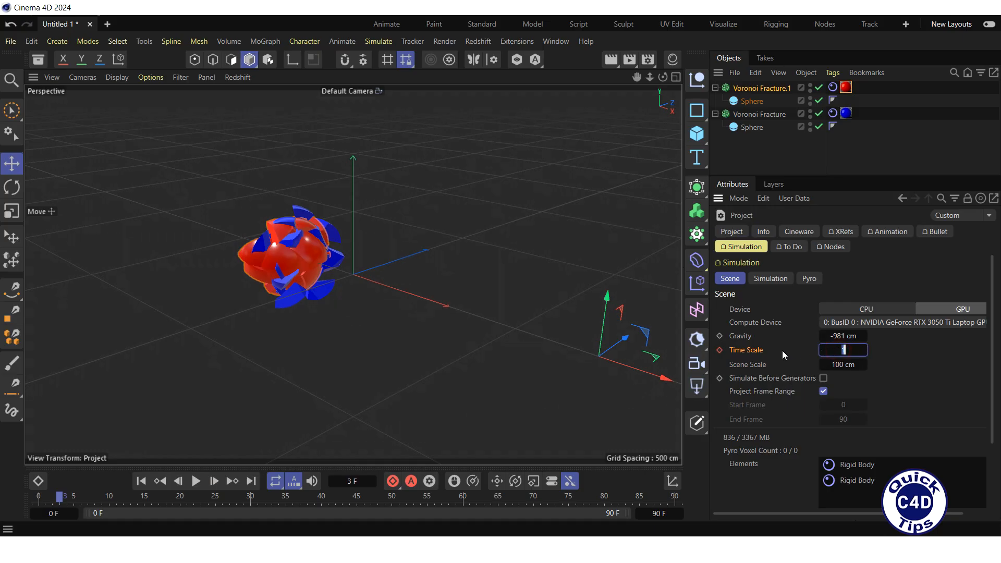
text(.1)
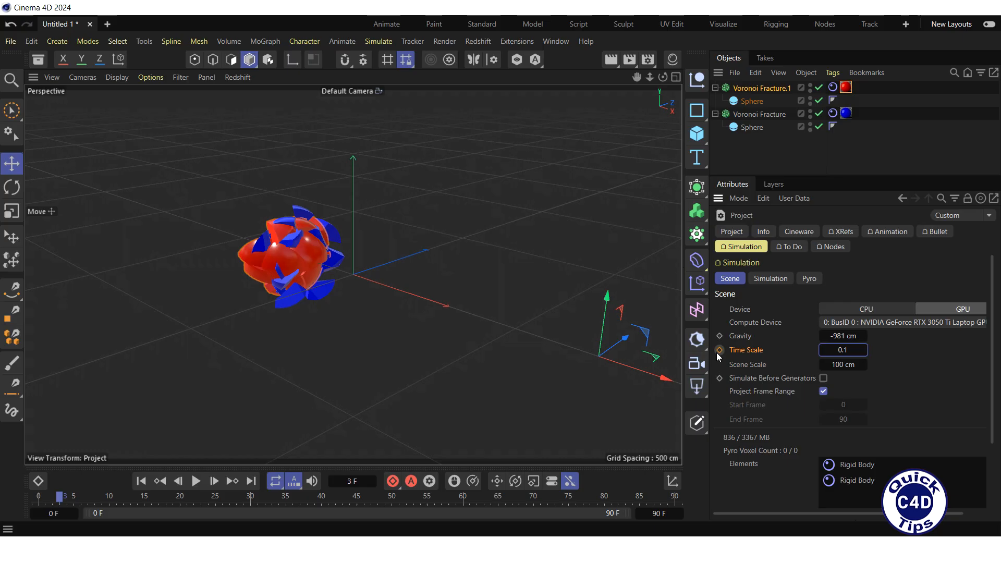
click(720, 350)
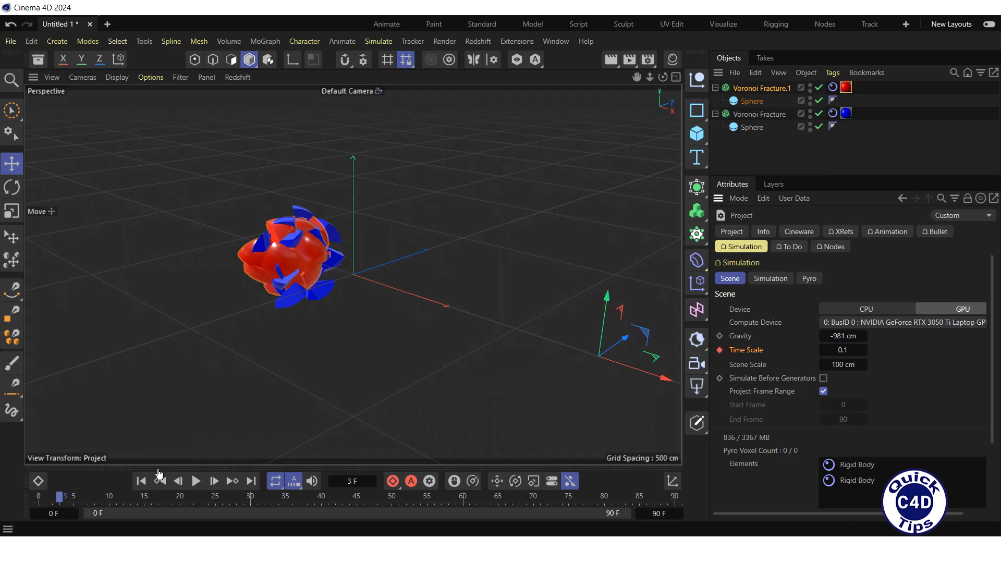
- Restart from the first frame, advance the simulation frame by frame to frame 35, and keyframe Time Scale at 0.1
click(144, 481)
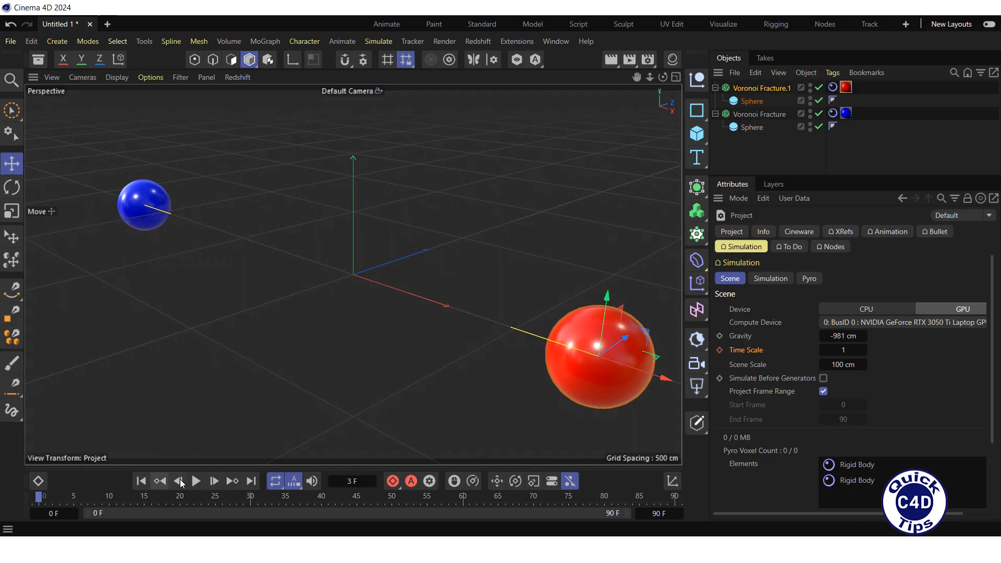
click(214, 481)
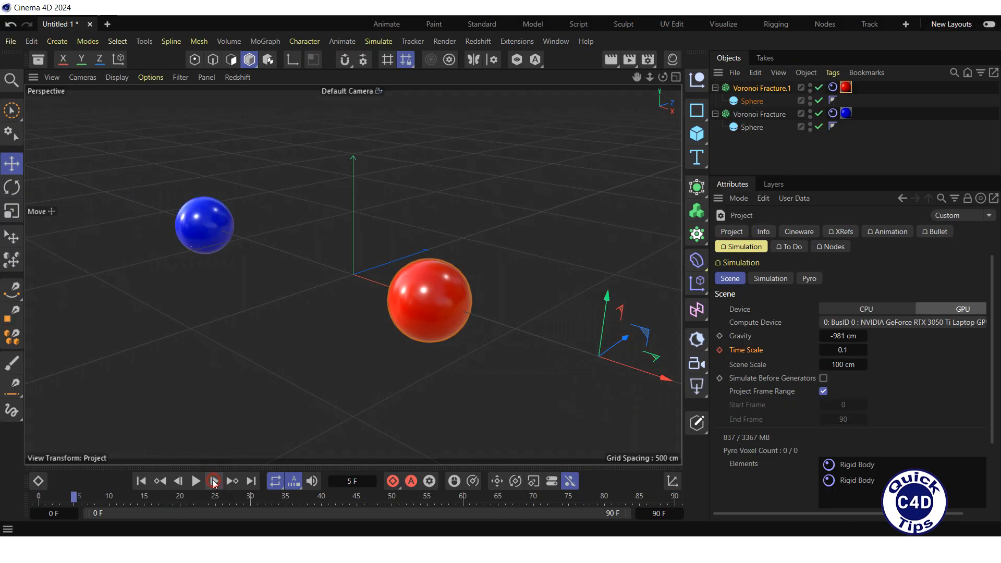
click(214, 479)
click(213, 480)
click(213, 479)
click(213, 479)
click(213, 479)
click(213, 479)
click(213, 479)
click(212, 479)
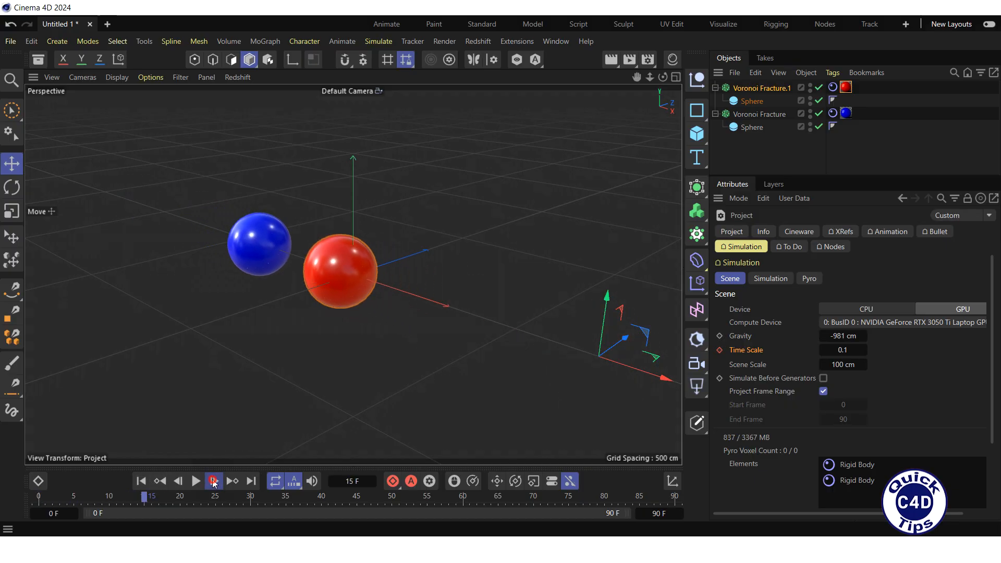
click(214, 480)
click(214, 480)
click(213, 481)
click(213, 481)
click(213, 481)
click(213, 481)
click(213, 480)
click(213, 480)
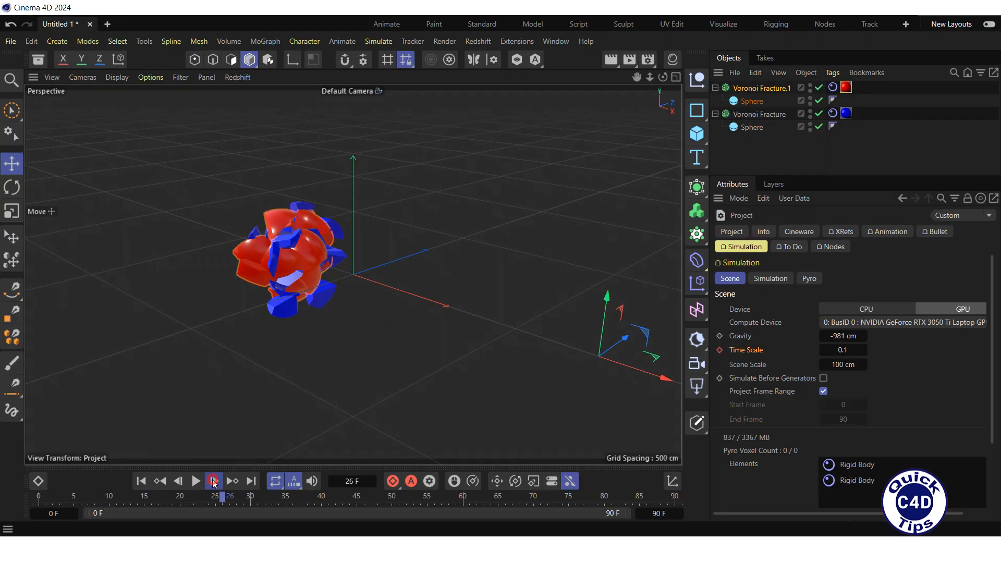
click(214, 481)
click(214, 481)
click(214, 481)
click(214, 481)
click(213, 481)
click(213, 481)
click(214, 481)
click(214, 481)
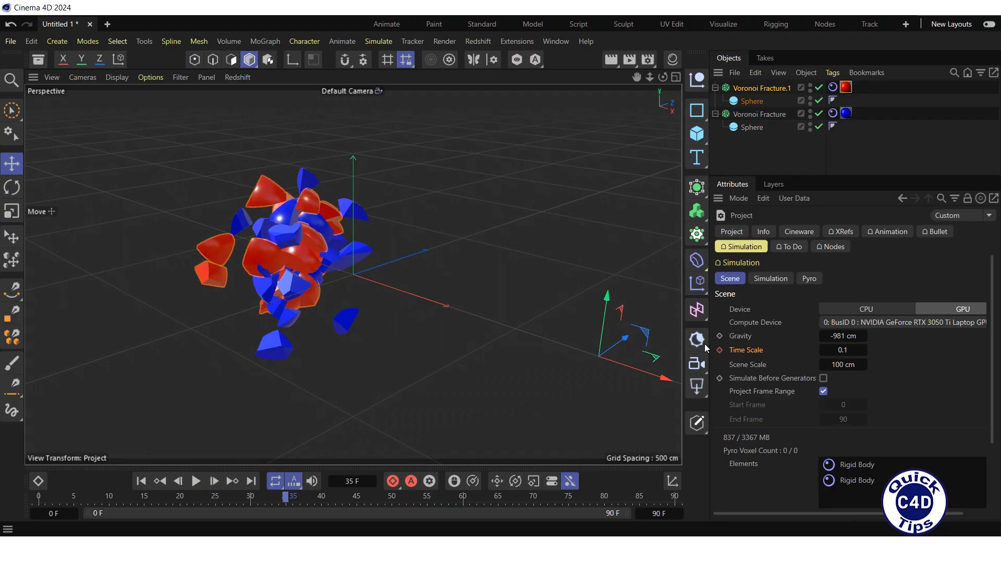
click(720, 349)
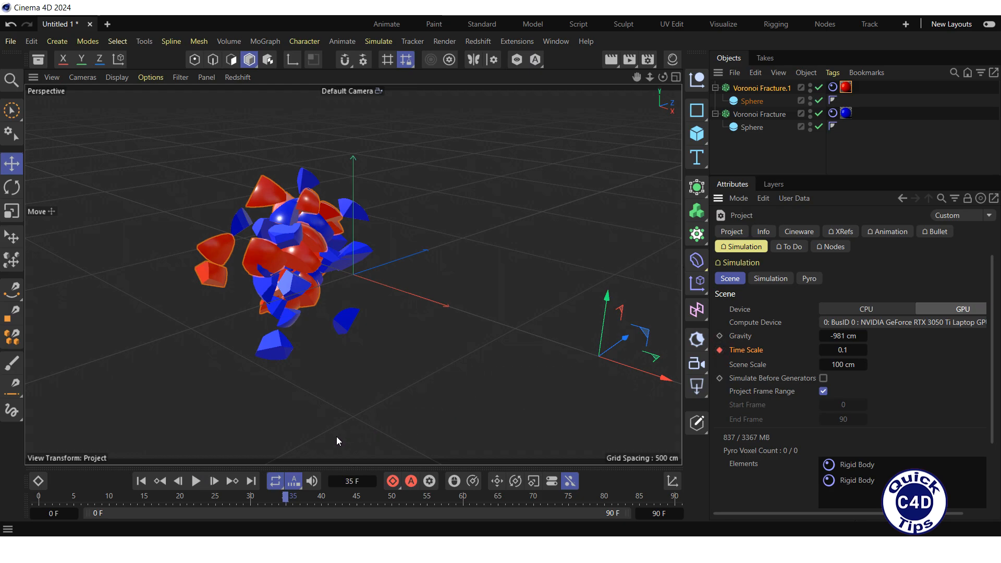
- Advance the simulation to frame 40, set the scene's Time Scale to 1, and keyframe it
click(214, 481)
click(214, 481)
click(214, 481)
click(214, 481)
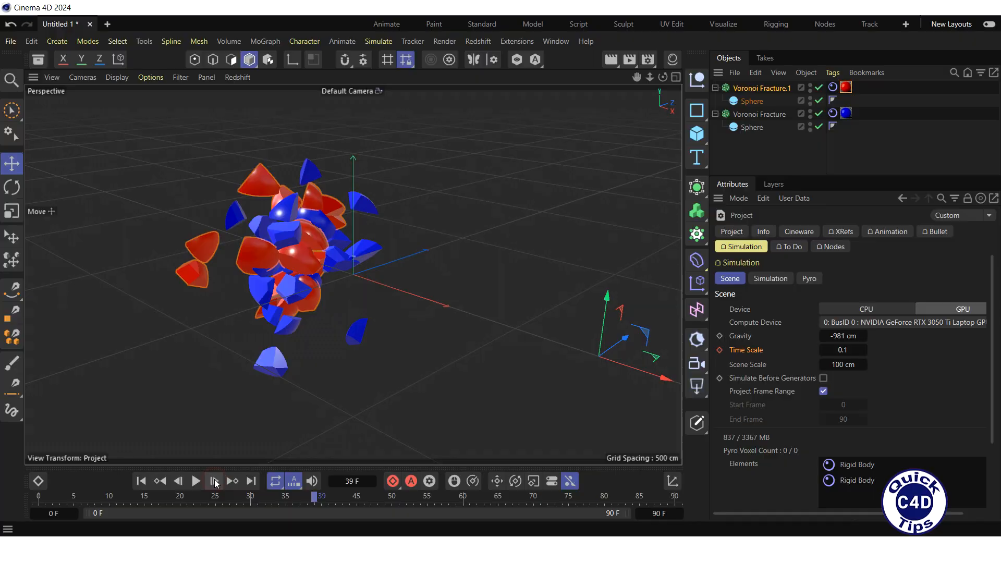
click(215, 481)
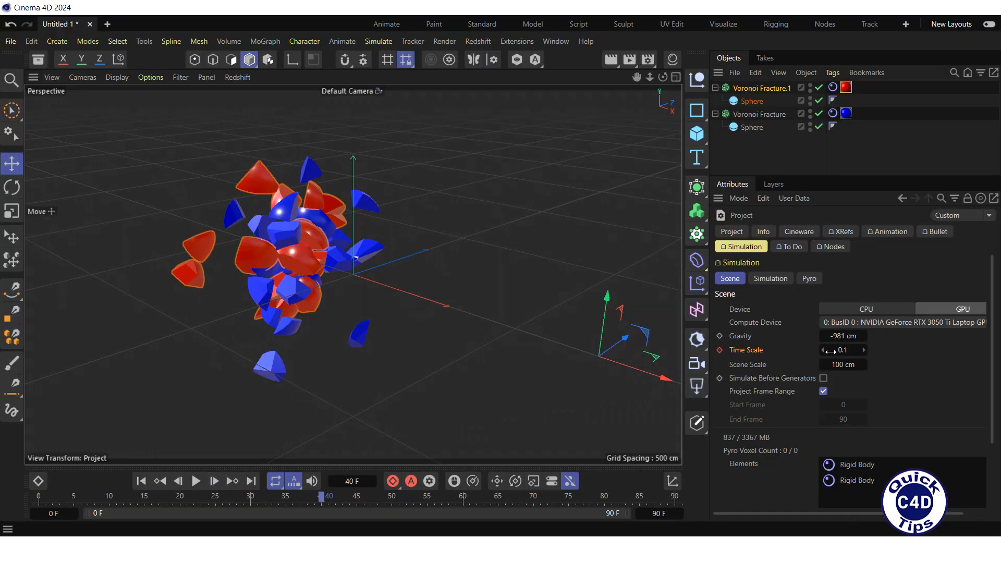
text(1)
key(Return)
click(719, 350)
- Return to the first frame and play the collision simulation with the animated Time Scale
click(141, 480)
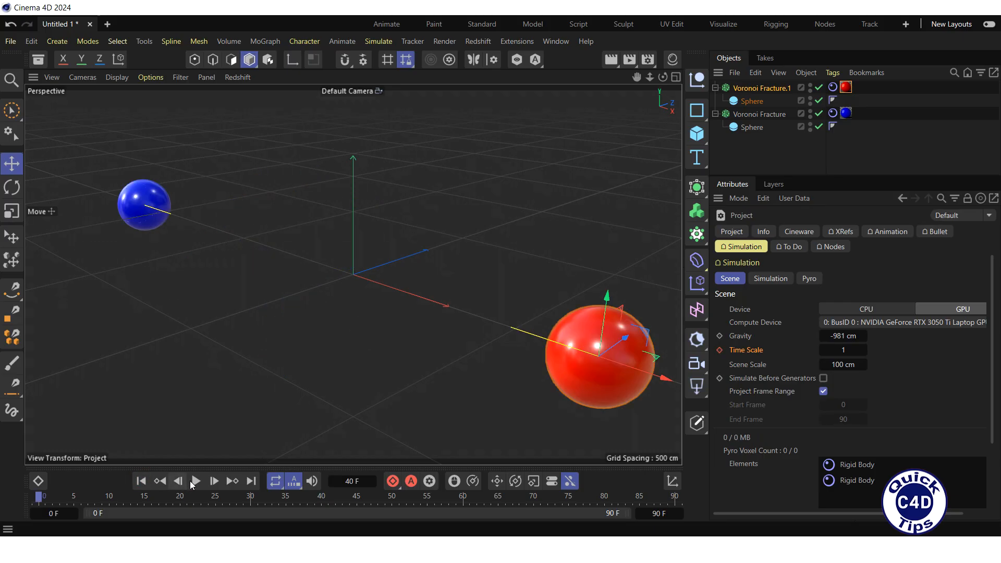
click(195, 480)
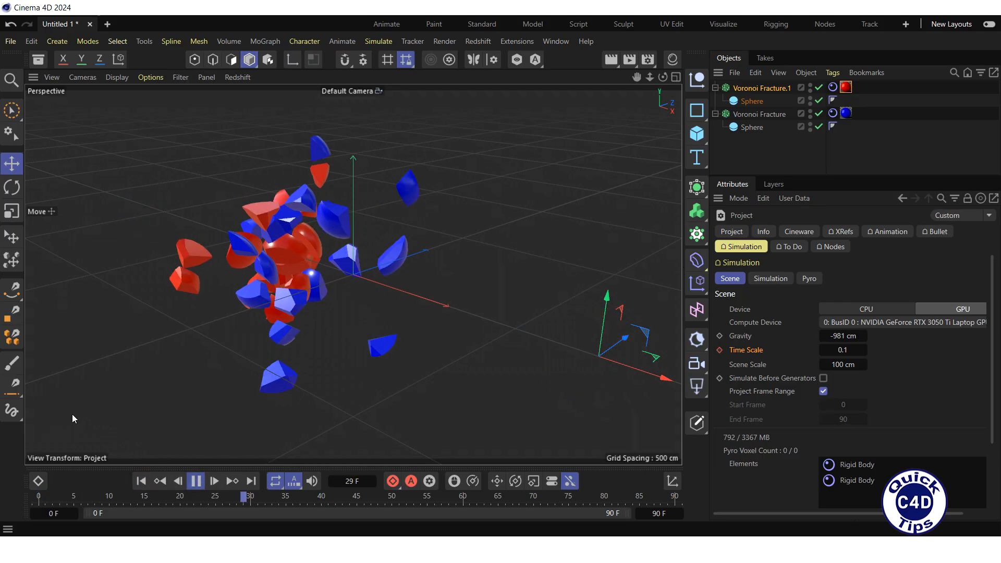